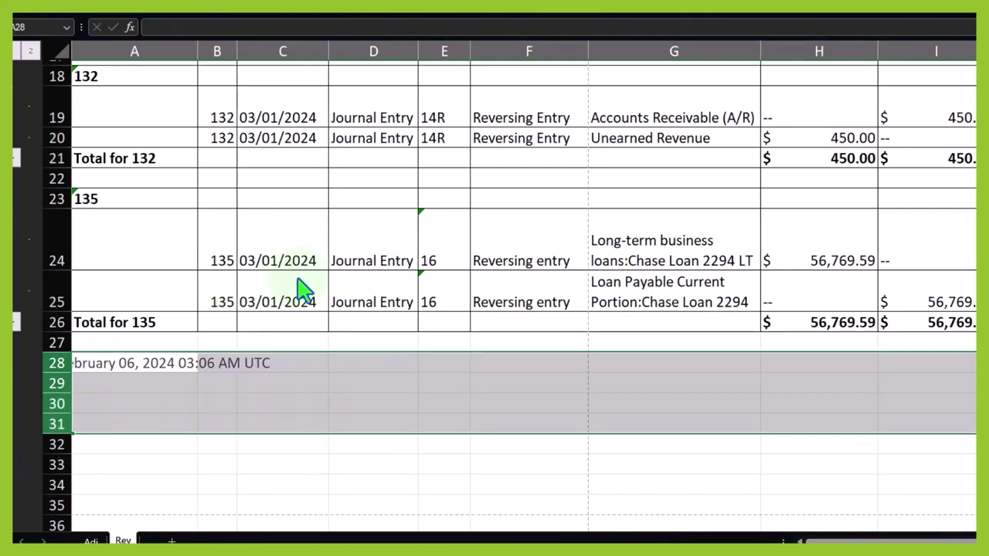
Clear the earlier row marking at the top of the Rev sheet and glance at the Adj sheet.
{"action": "scroll", "coordinate": [303, 289], "scroll_direction": "up", "scroll_amount": 6}
{"action": "left_click", "coordinate": [352, 240]}
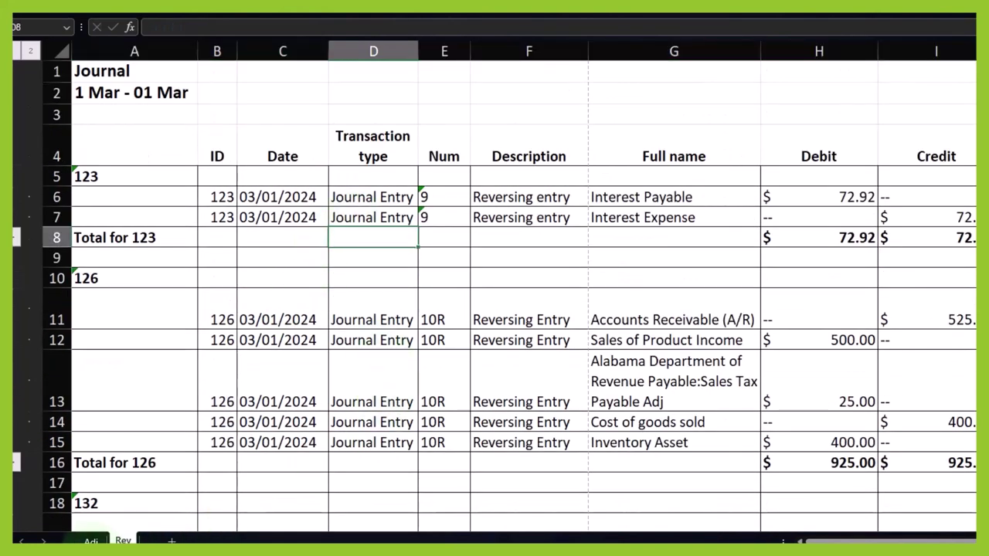
{"action": "left_click", "coordinate": [92, 541]}
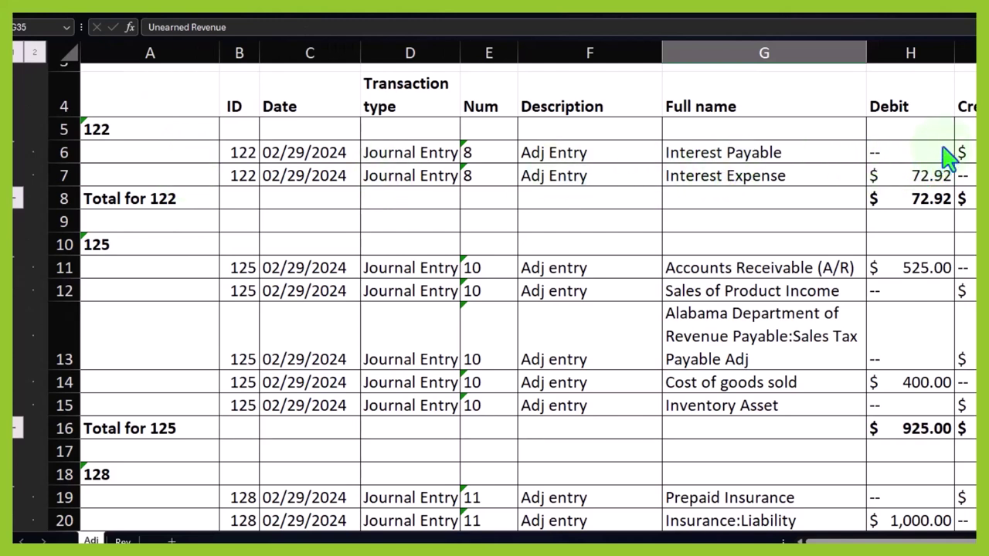
Highlight reversing entry 123's rows 6–8 on the Rev sheet, then return to the Adj sheet.
{"action": "left_click", "coordinate": [123, 540]}
{"action": "left_click_drag", "start_coordinate": [137, 199], "coordinate": [949, 241]}
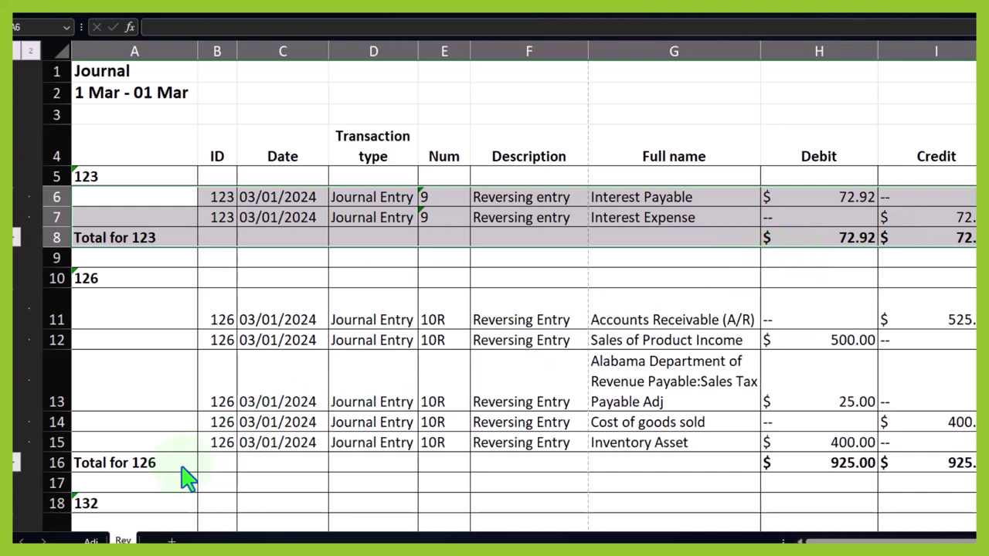
{"action": "left_click", "coordinate": [91, 541]}
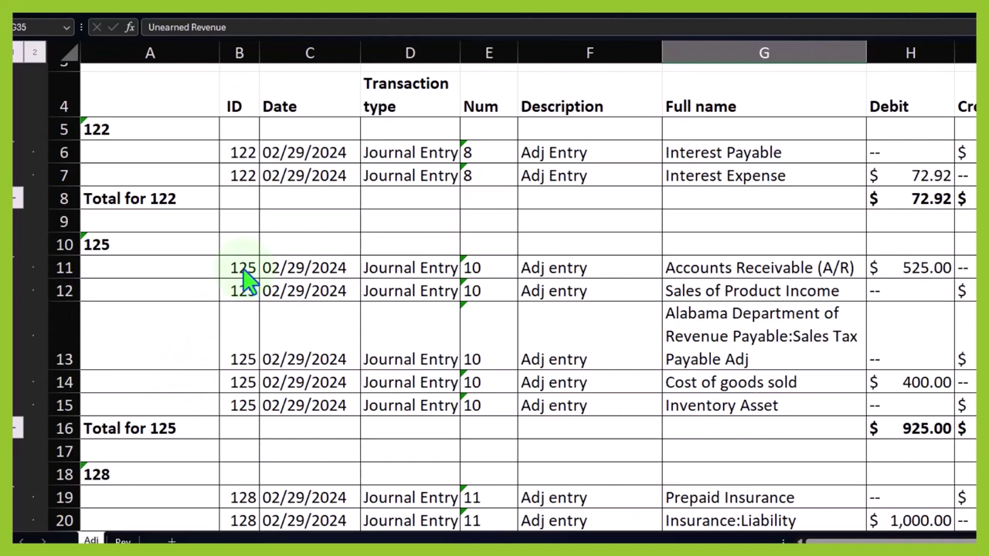
{"action": "left_click_drag", "start_coordinate": [243, 272], "coordinate": [975, 436]}
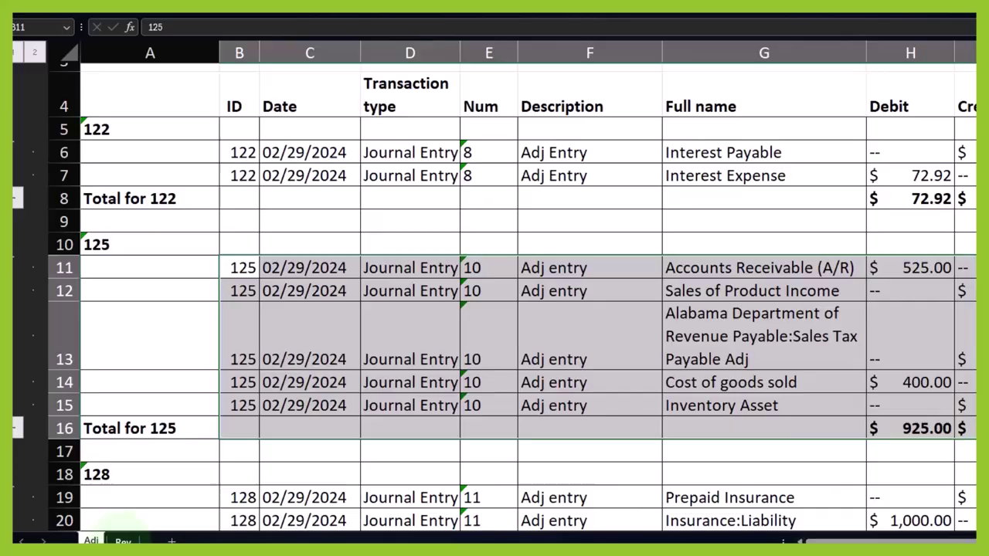
{"action": "left_click", "coordinate": [123, 540]}
{"action": "scroll", "coordinate": [234, 461], "scroll_direction": "down", "scroll_amount": 2}
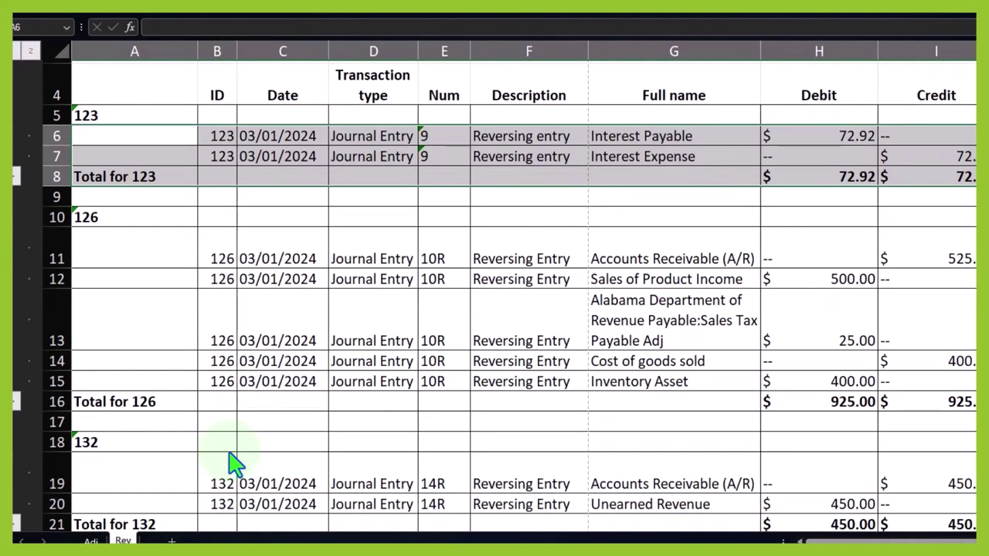
{"action": "left_click_drag", "start_coordinate": [165, 206], "coordinate": [925, 350]}
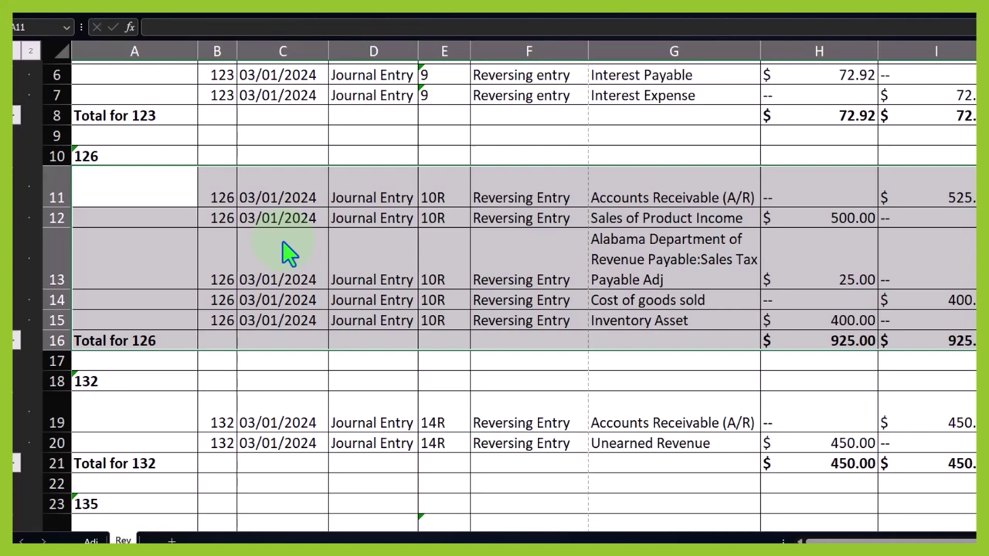
{"action": "left_click", "coordinate": [521, 203]}
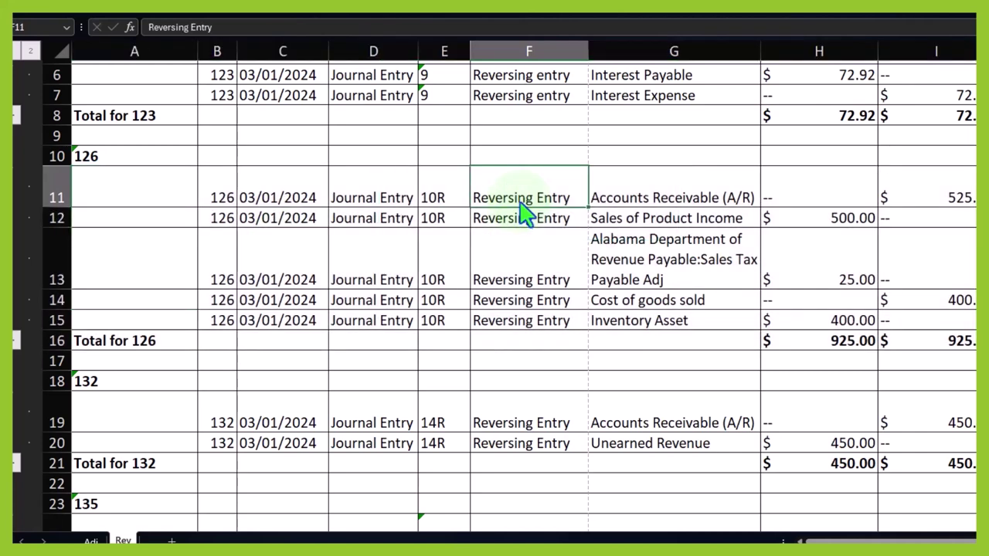
{"action": "left_click", "coordinate": [395, 203]}
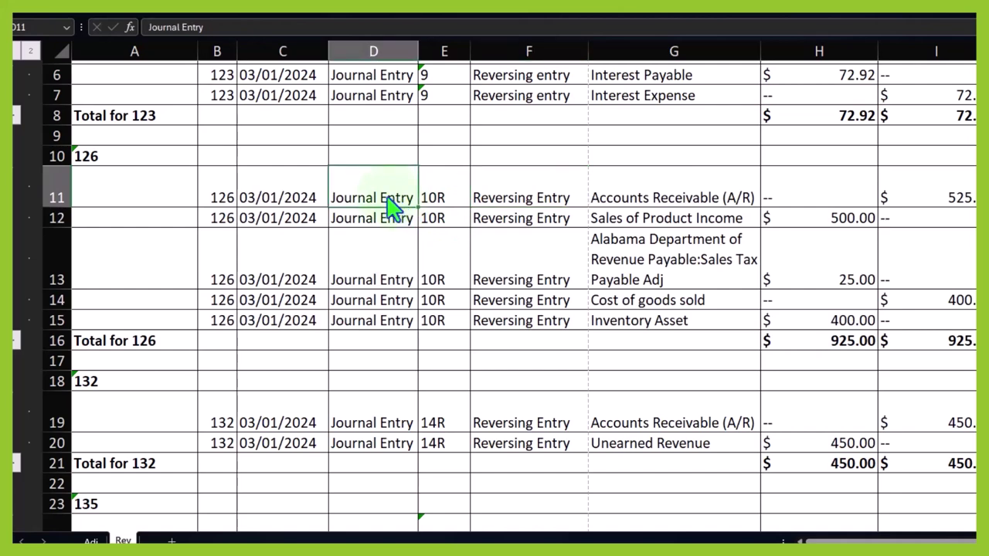
{"action": "left_click", "coordinate": [91, 541]}
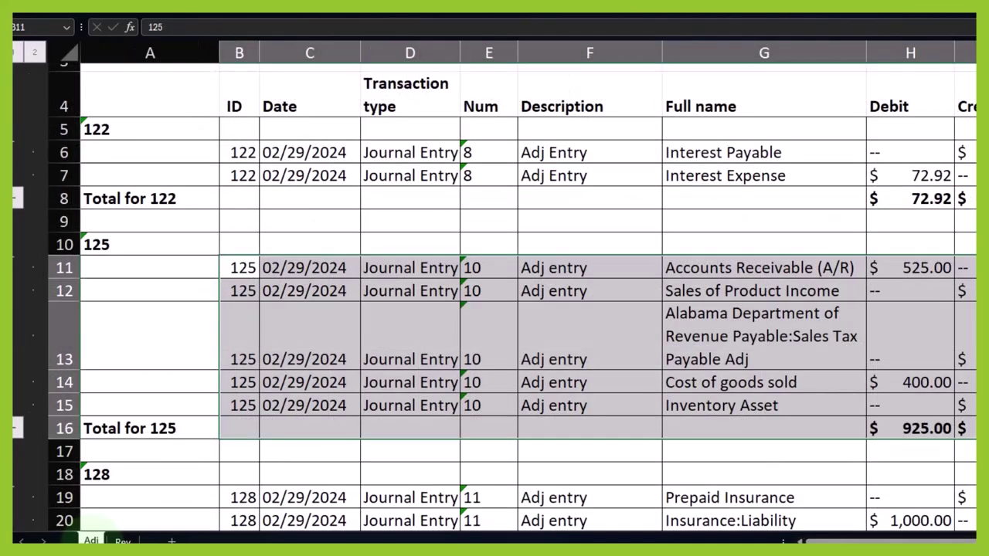
{"action": "scroll", "coordinate": [401, 336], "scroll_direction": "down", "scroll_amount": 3}
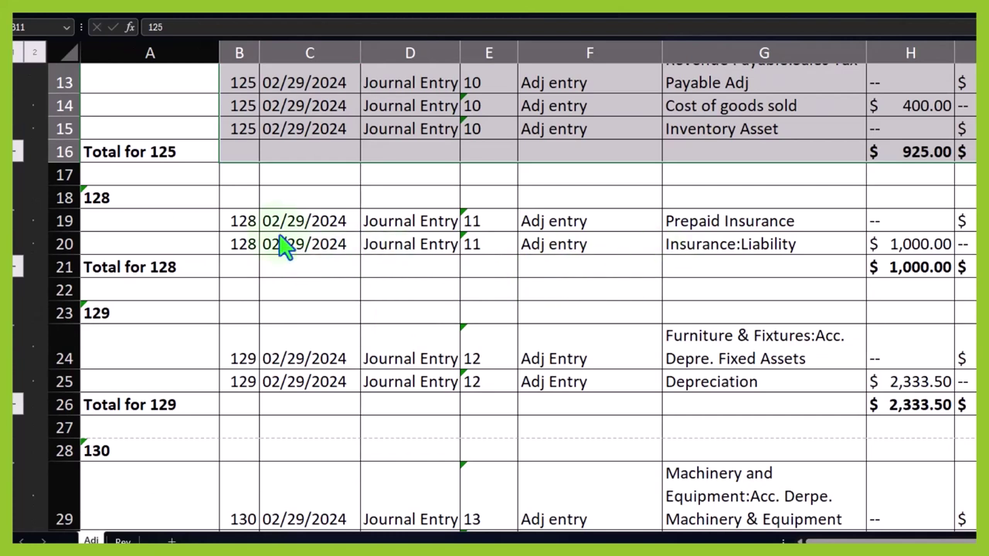
{"action": "left_click_drag", "start_coordinate": [232, 225], "coordinate": [966, 246]}
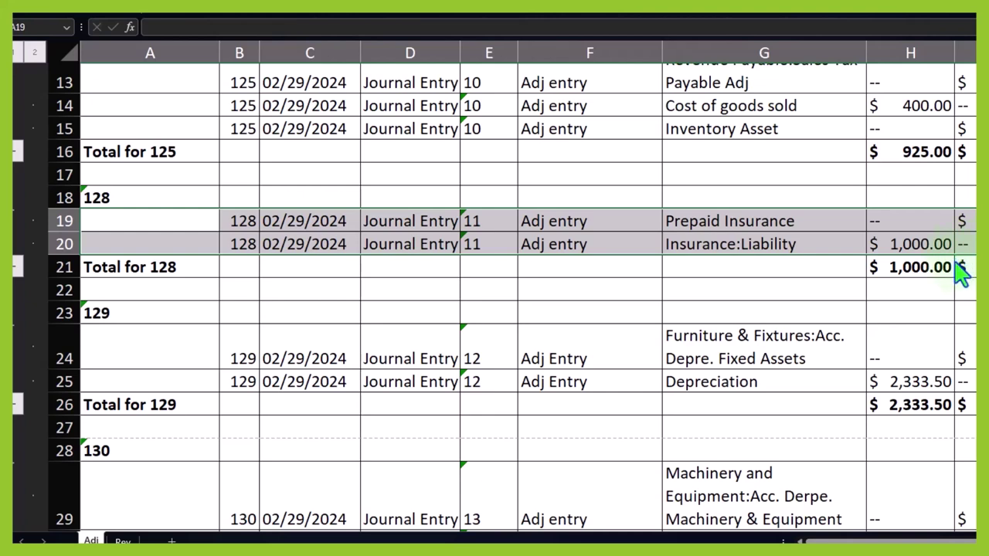
{"action": "left_click", "coordinate": [701, 306]}
{"action": "scroll", "coordinate": [699, 308], "scroll_direction": "down", "scroll_amount": 3}
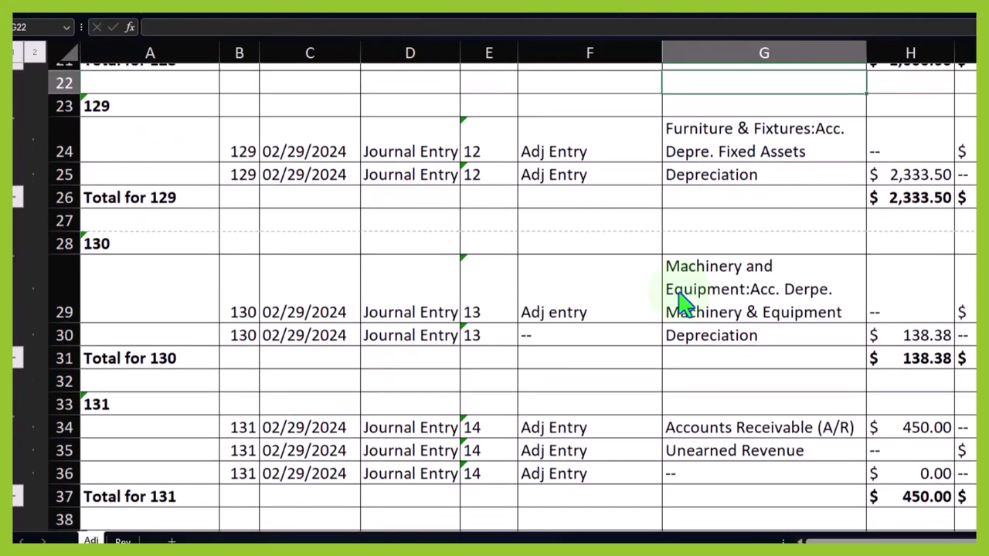
{"action": "mouse_move", "coordinate": [254, 144]}
{"action": "left_mouse_down"}
{"action": "mouse_move", "coordinate": [812, 219]}
{"action": "mouse_move", "coordinate": [965, 353]}
{"action": "mouse_move", "coordinate": [966, 369]}
{"action": "left_mouse_up"}
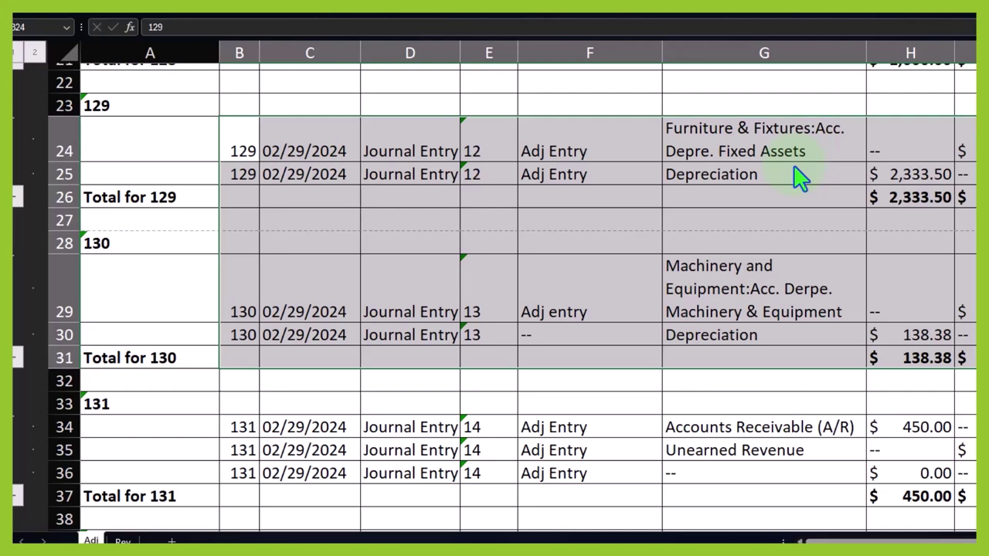
Select adjusting entry 131 and verify its 450.00 Accounts Receivable debit and matching Unearned Revenue credit.
{"action": "scroll", "coordinate": [773, 206], "scroll_direction": "down", "scroll_amount": 2}
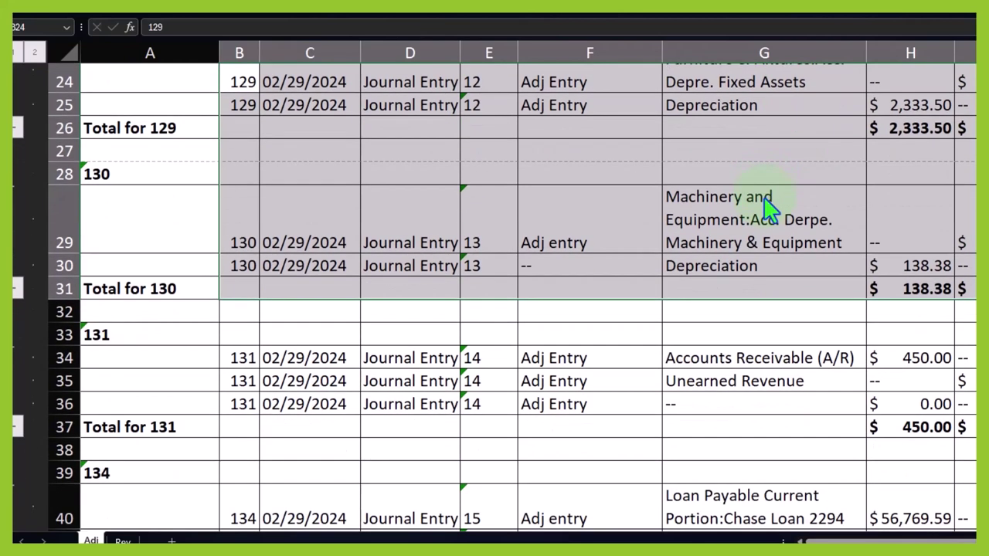
{"action": "scroll", "coordinate": [769, 207], "scroll_direction": "down", "scroll_amount": 1}
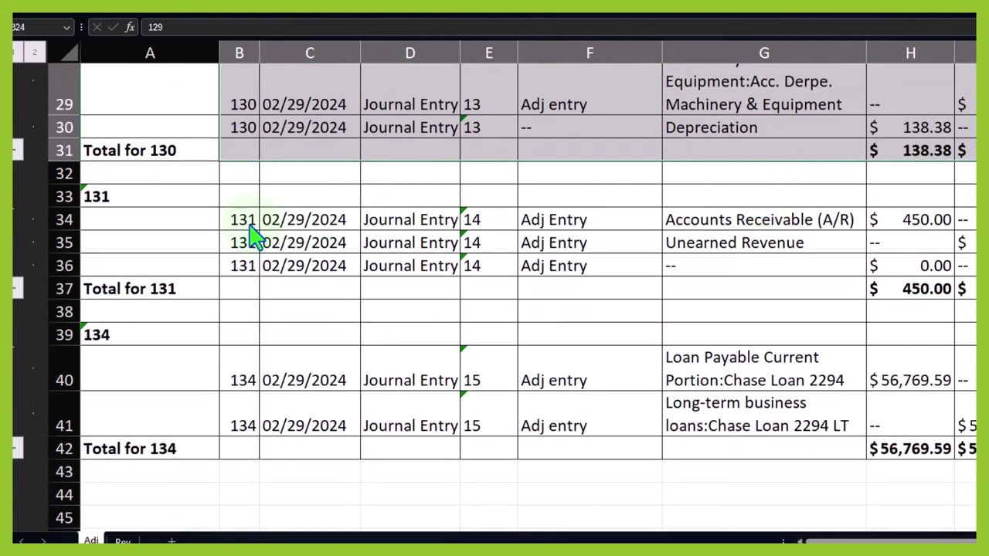
{"action": "left_click_drag", "start_coordinate": [251, 226], "coordinate": [977, 292]}
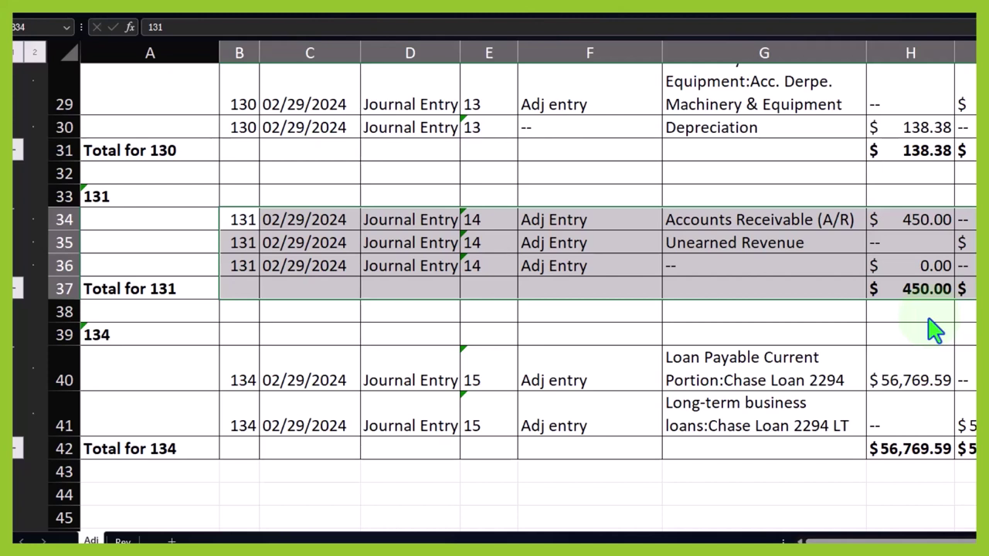
{"action": "left_click", "coordinate": [820, 229]}
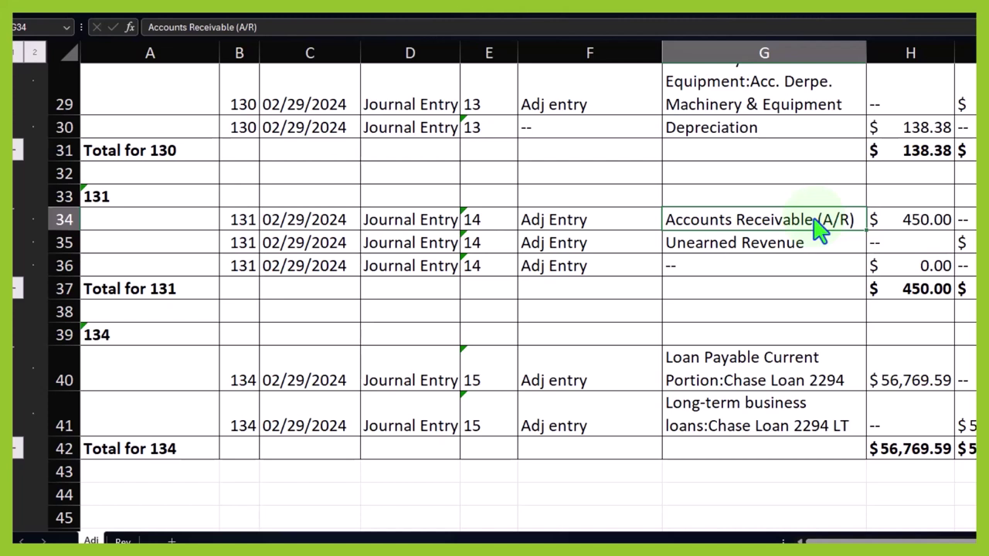
{"action": "left_click", "coordinate": [898, 231]}
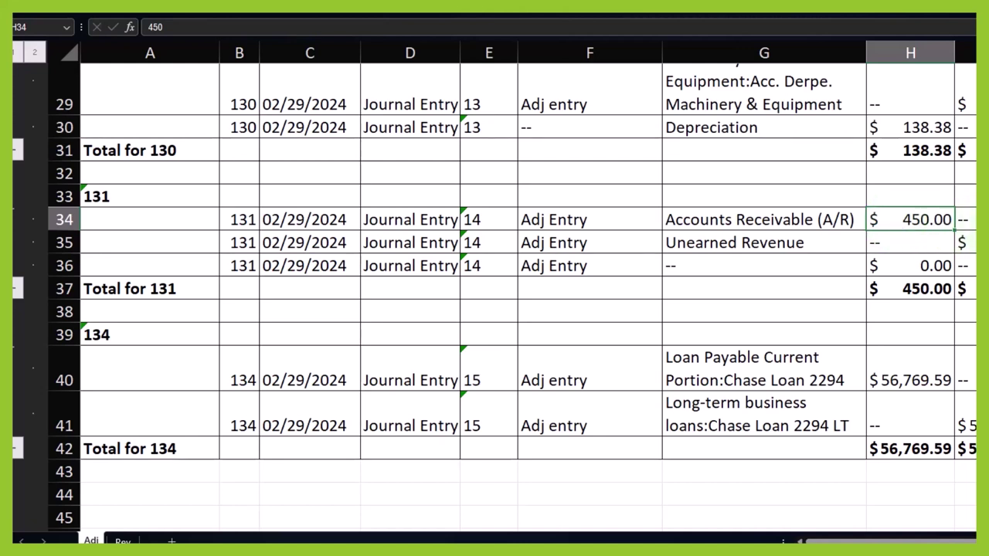
{"action": "left_click", "coordinate": [966, 242]}
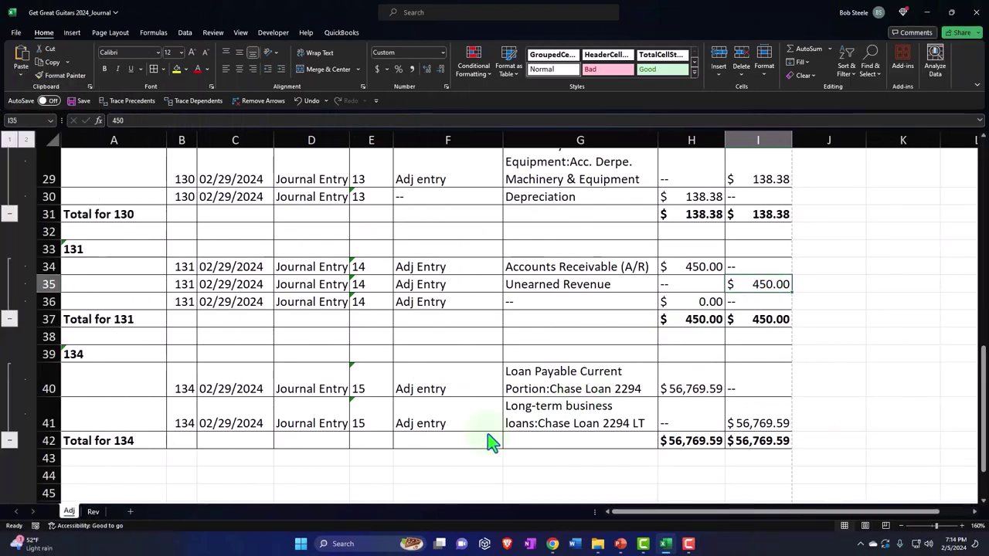
On the Rev sheet, inspect reversing entry 132's Unearned Revenue line in cell G20.
{"action": "left_click", "coordinate": [92, 512]}
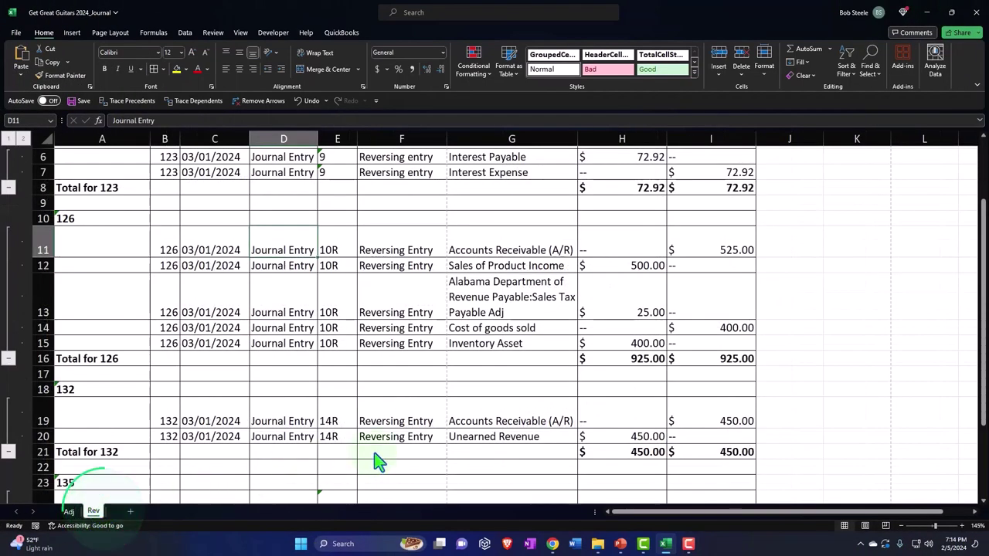
{"action": "scroll", "coordinate": [375, 459], "scroll_direction": "down", "scroll_amount": 3}
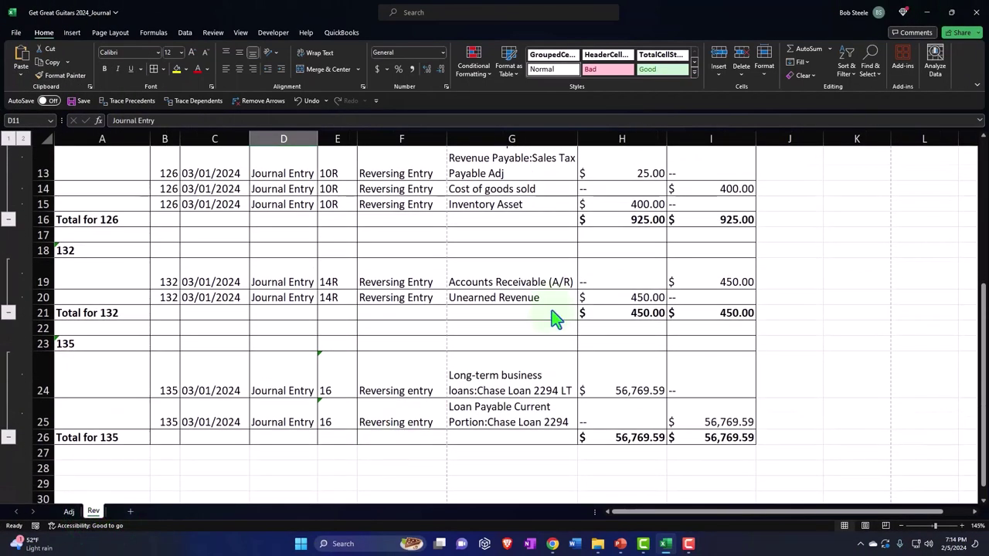
{"action": "left_click", "coordinate": [506, 298]}
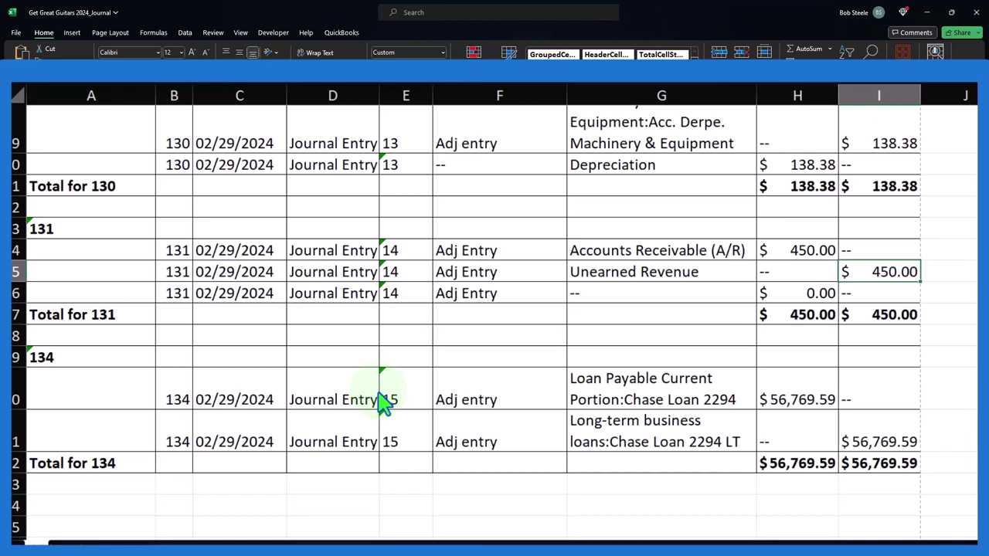
Inspect adjusting entry 134's Loan Payable Current Portion line in row 40, then return to the Rev sheet.
{"action": "left_click", "coordinate": [116, 398]}
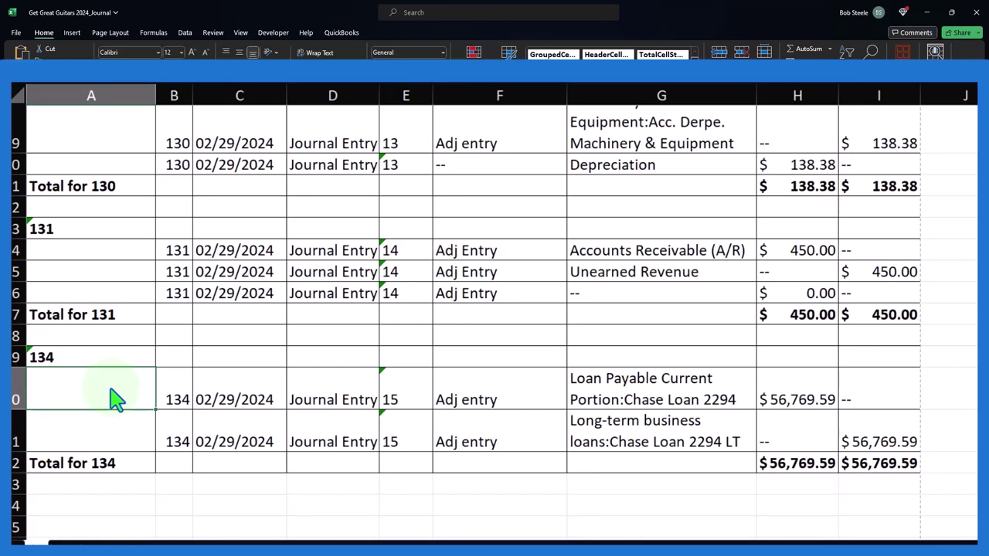
{"action": "left_click", "coordinate": [597, 405]}
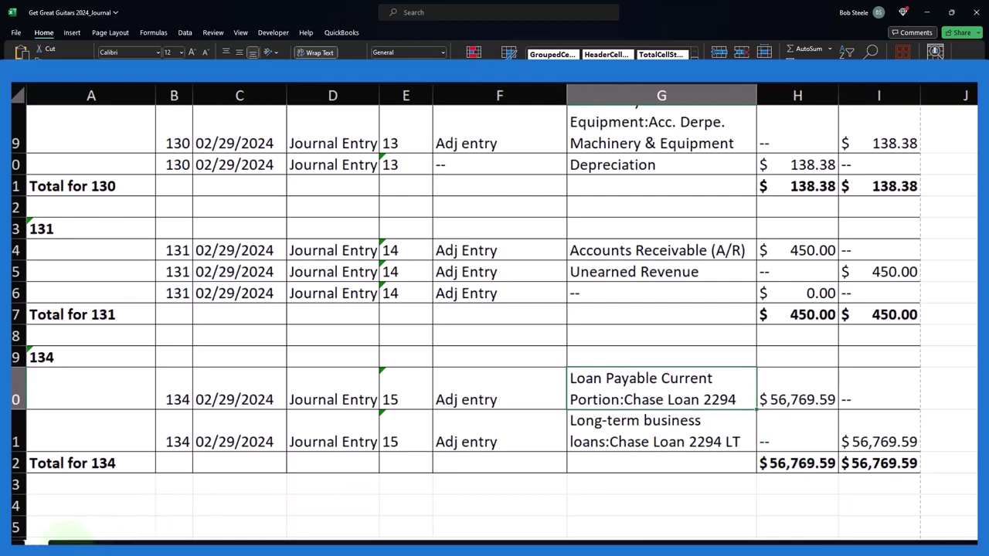
{"action": "left_click", "coordinate": [65, 541]}
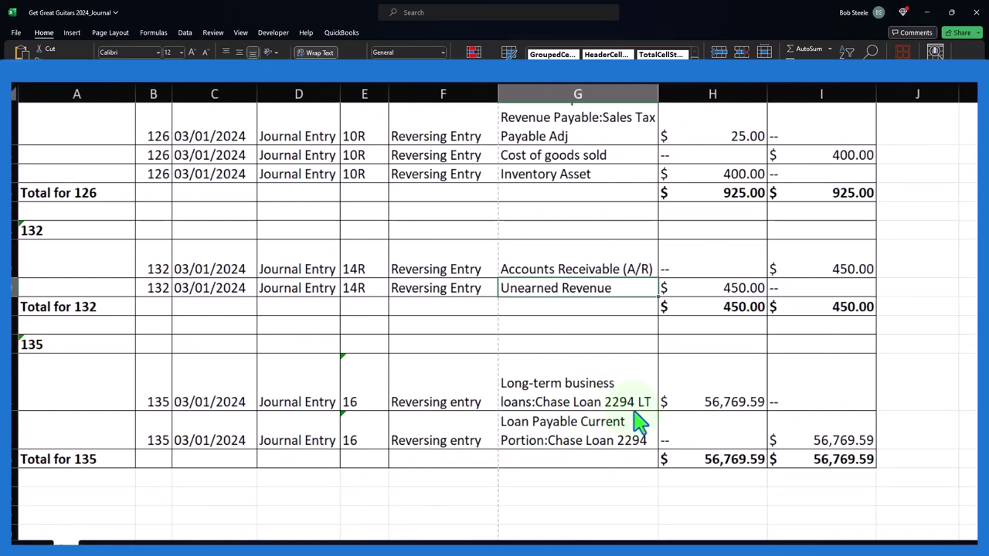
Go back to the Adj sheet to compare entries 130, 131 and 134 with their reversals.
{"action": "left_click", "coordinate": [31, 540]}
Show the QuickBooks Trial Balance as of March 31, 2024 and review Jan–Mar balances down to TOTAL.
{"action": "left_click", "coordinate": [577, 508]}
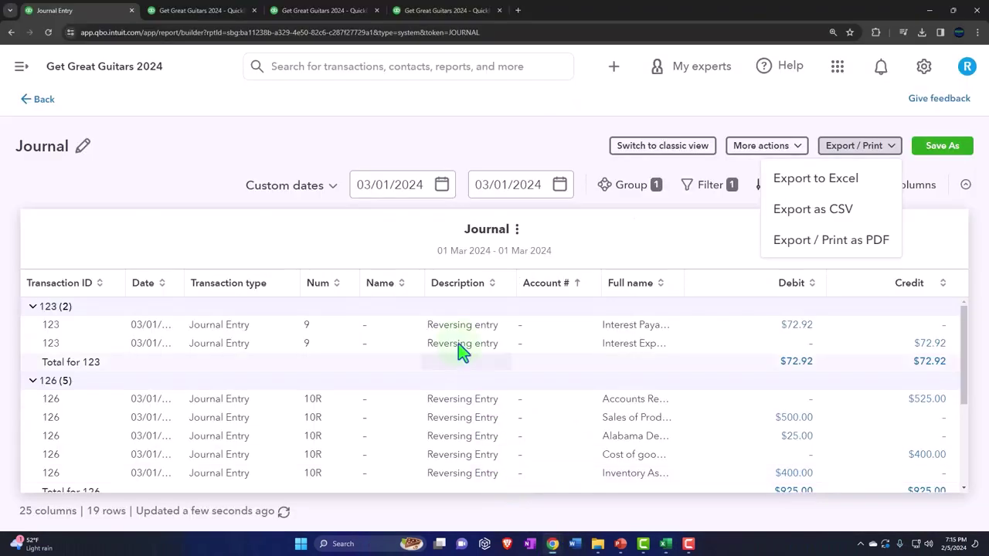
{"action": "left_click", "coordinate": [325, 10]}
{"action": "left_click", "coordinate": [448, 11]}
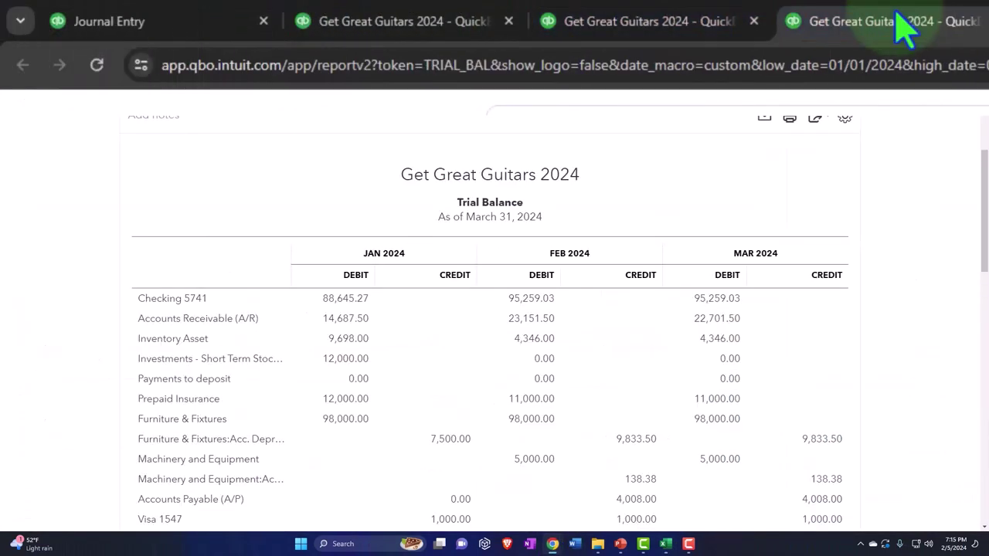
{"action": "scroll", "coordinate": [347, 336], "scroll_direction": "down", "scroll_amount": 3}
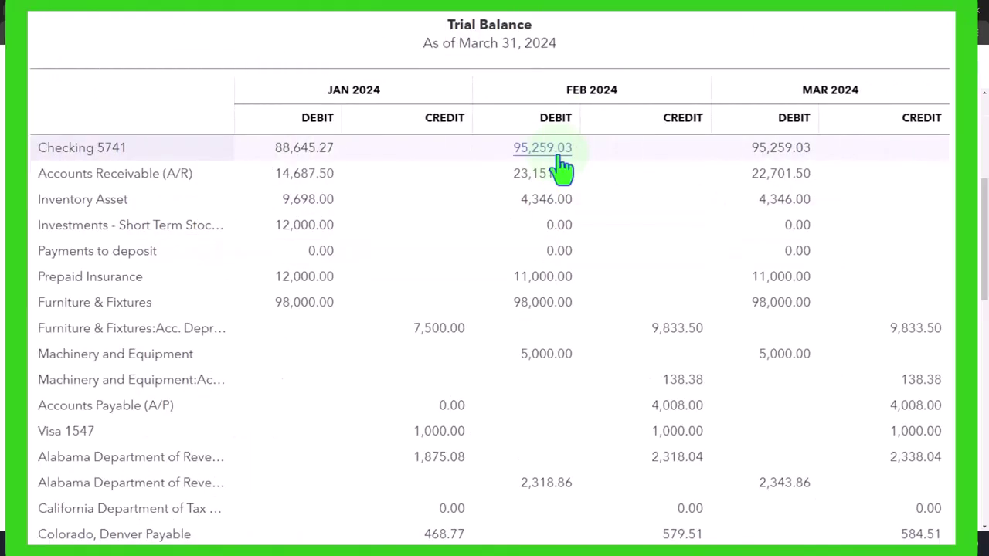
{"action": "scroll", "coordinate": [562, 170], "scroll_direction": "down", "scroll_amount": 5}
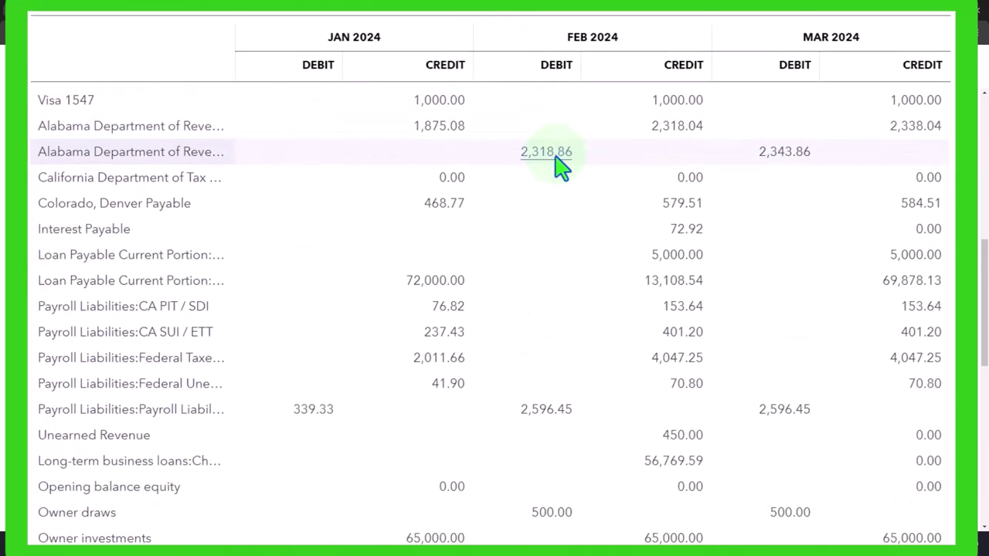
{"action": "scroll", "coordinate": [562, 170], "scroll_direction": "down", "scroll_amount": 5}
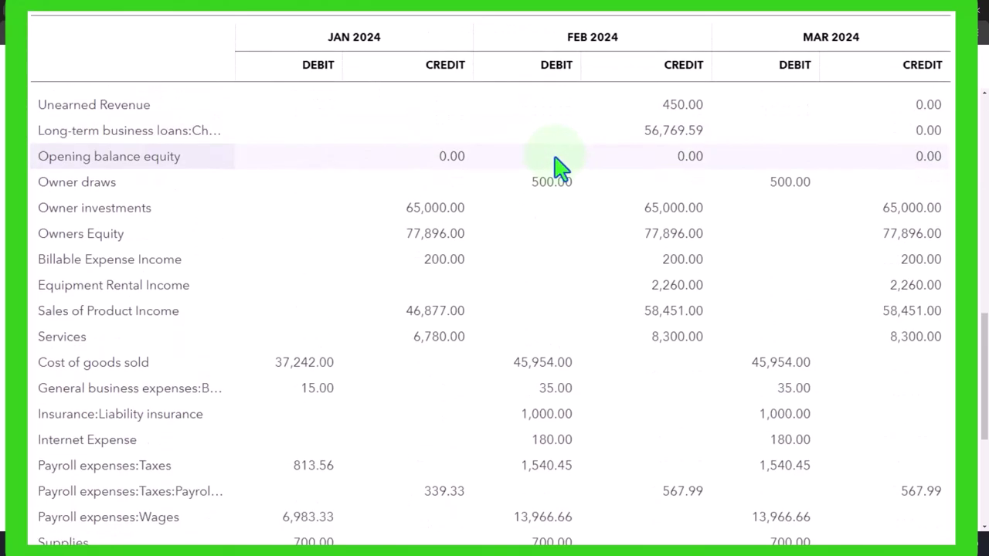
{"action": "scroll", "coordinate": [562, 166], "scroll_direction": "down", "scroll_amount": 5}
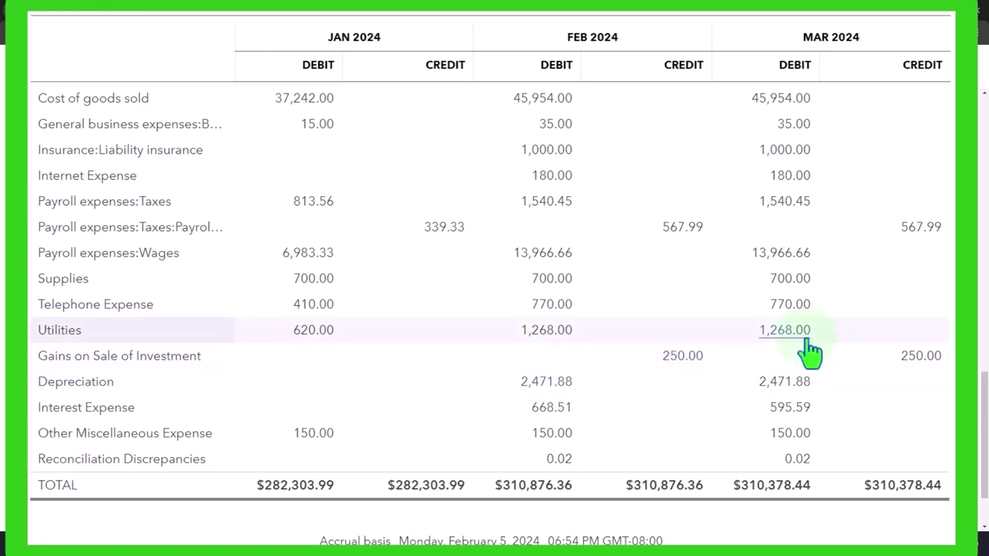
{"action": "scroll", "coordinate": [809, 352], "scroll_direction": "up", "scroll_amount": 12}
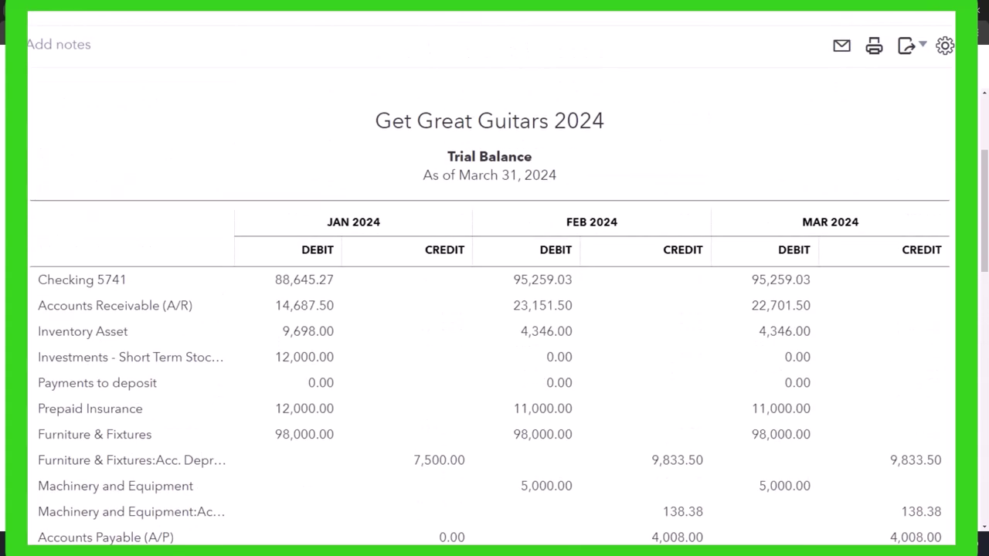
{"action": "scroll", "coordinate": [495, 309], "scroll_direction": "down", "scroll_amount": 5}
{"action": "scroll", "coordinate": [494, 309], "scroll_direction": "down", "scroll_amount": 5}
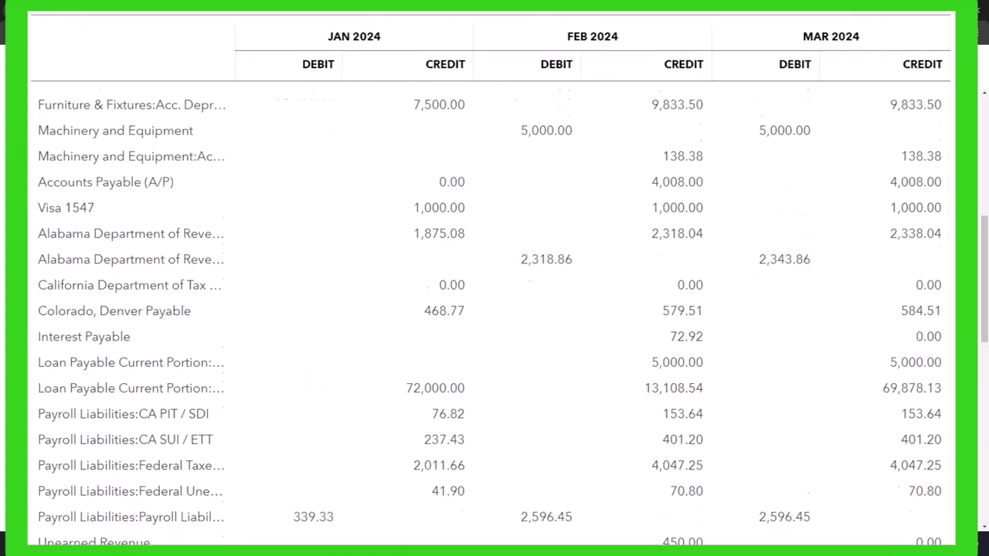